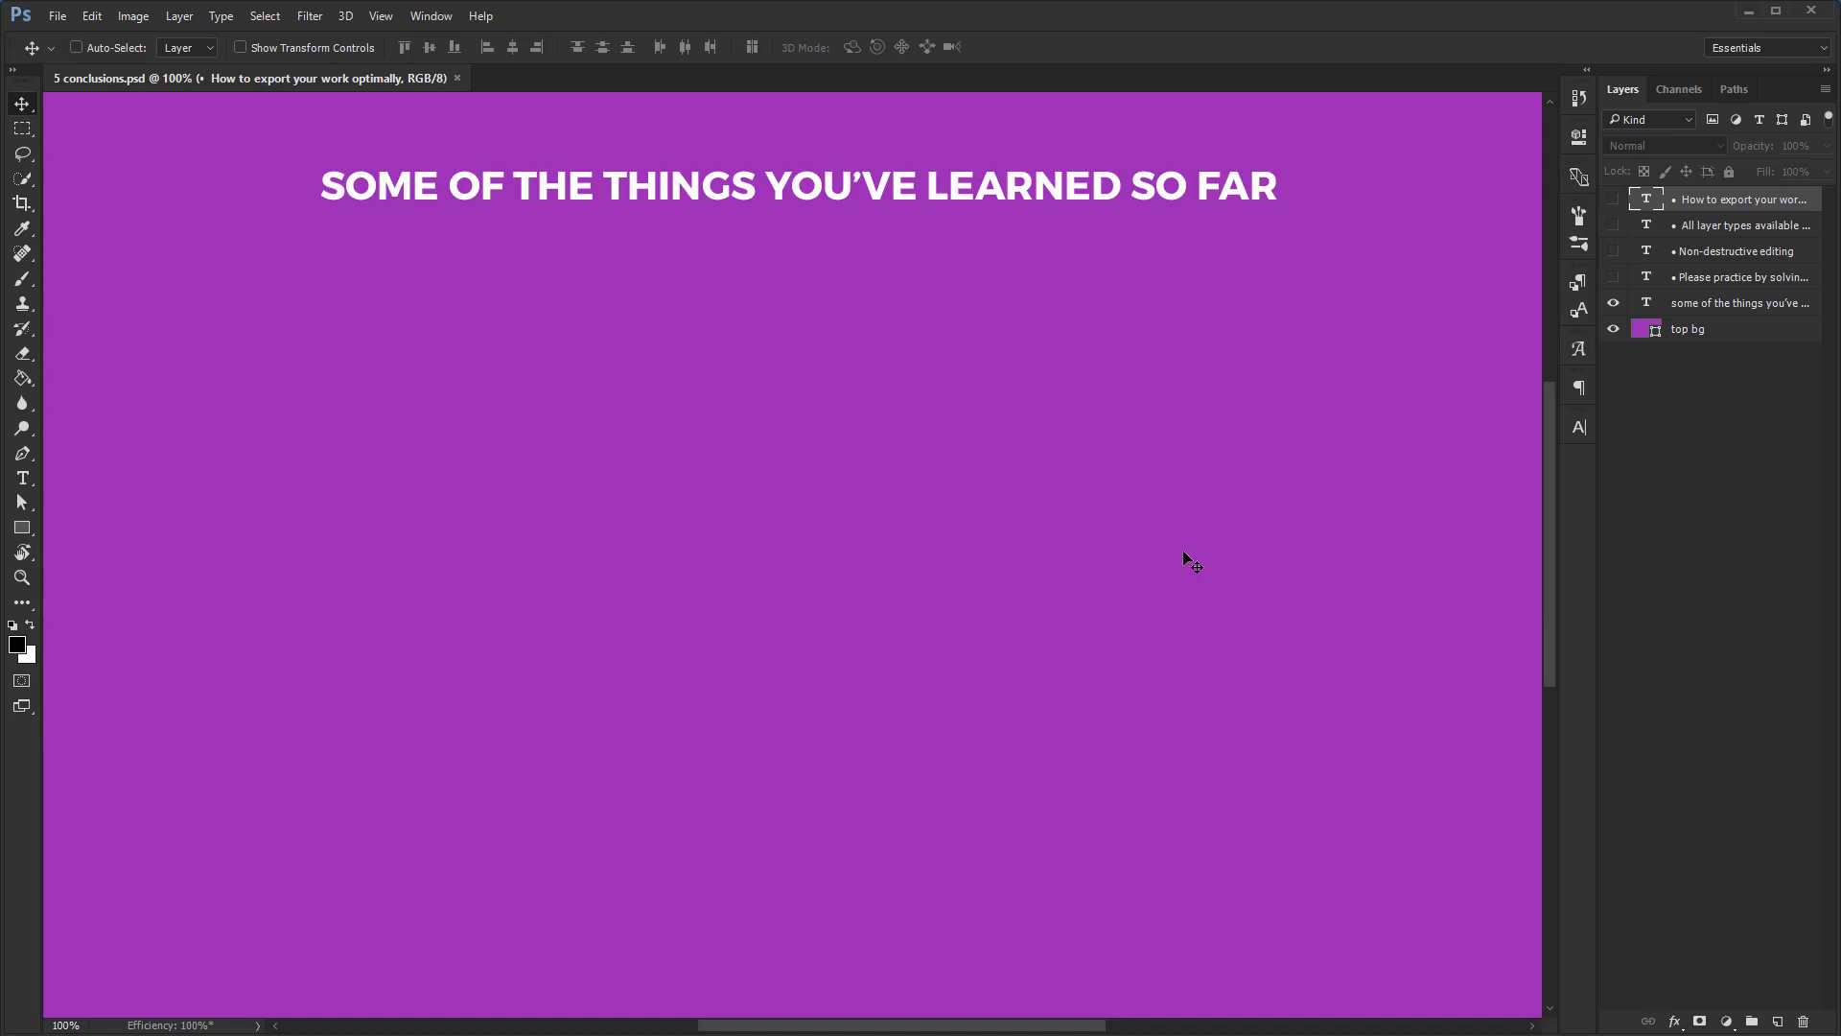
Turn on visibility of the 'Please practice by solving the exercices' text layer
click(1613, 277)
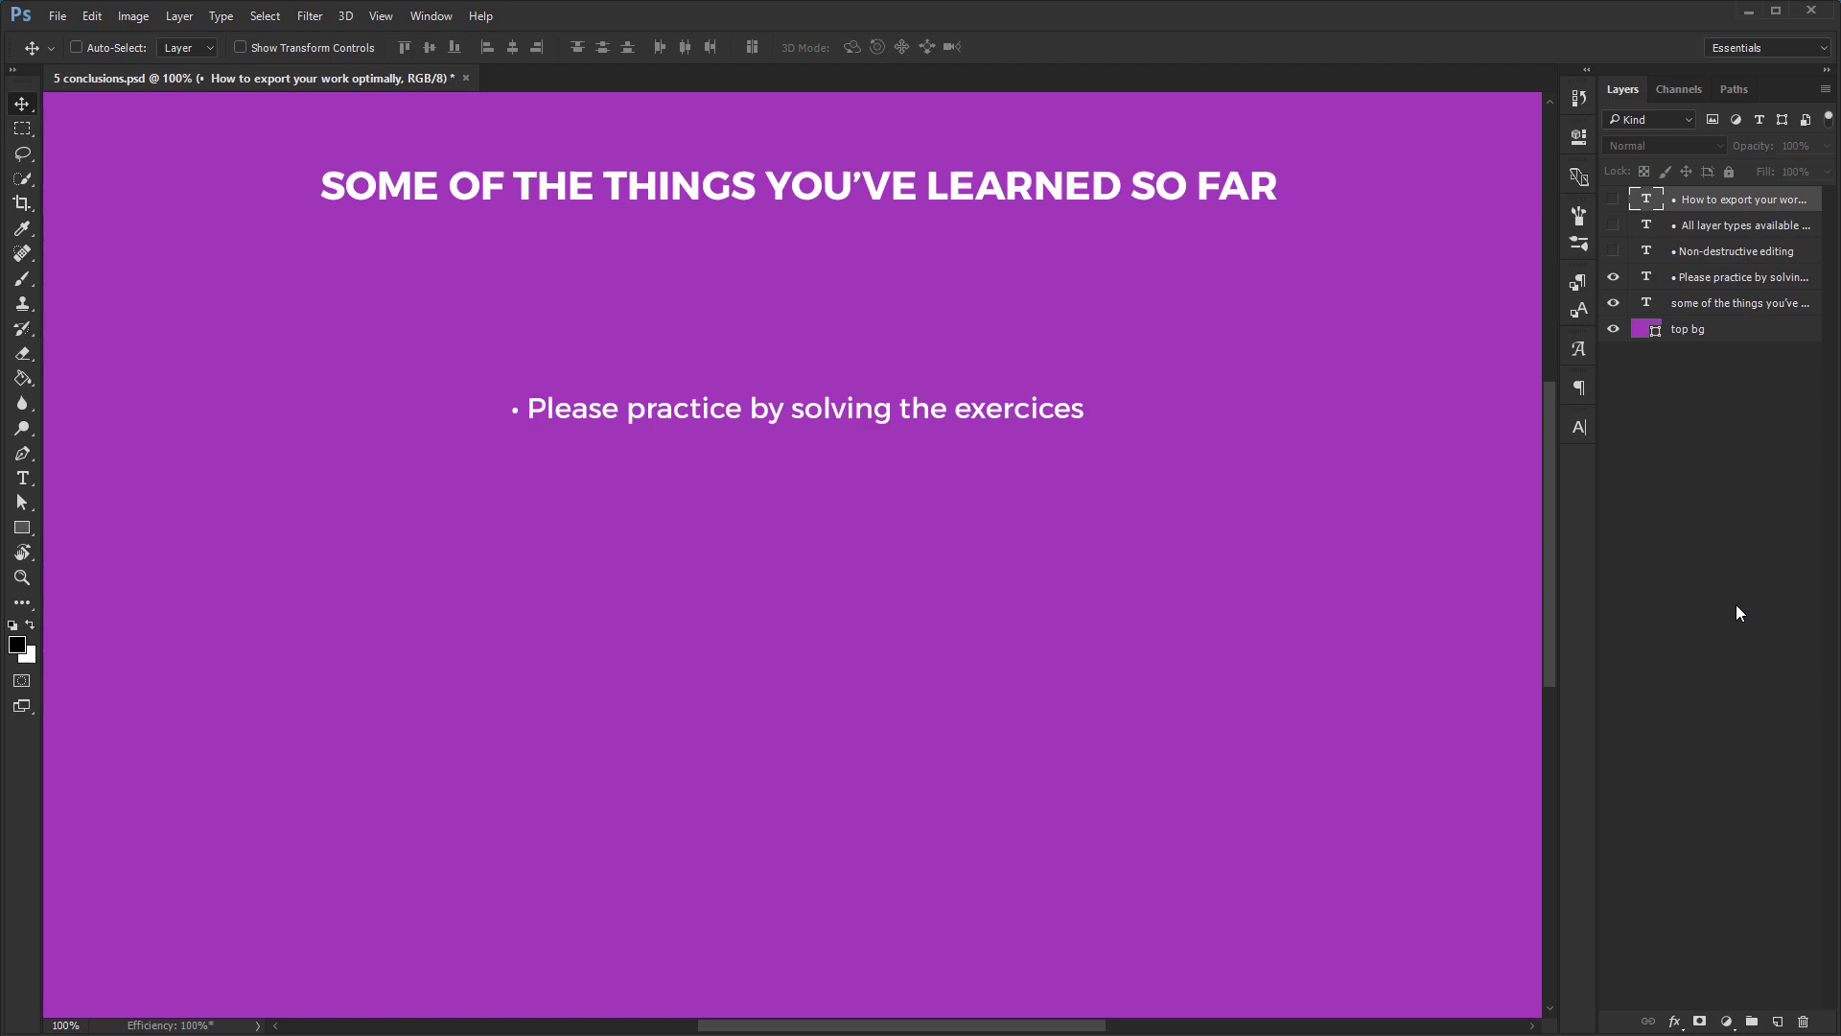
Show the 'Non-destructive editing' bullet layer below the practice bullet
click(1614, 250)
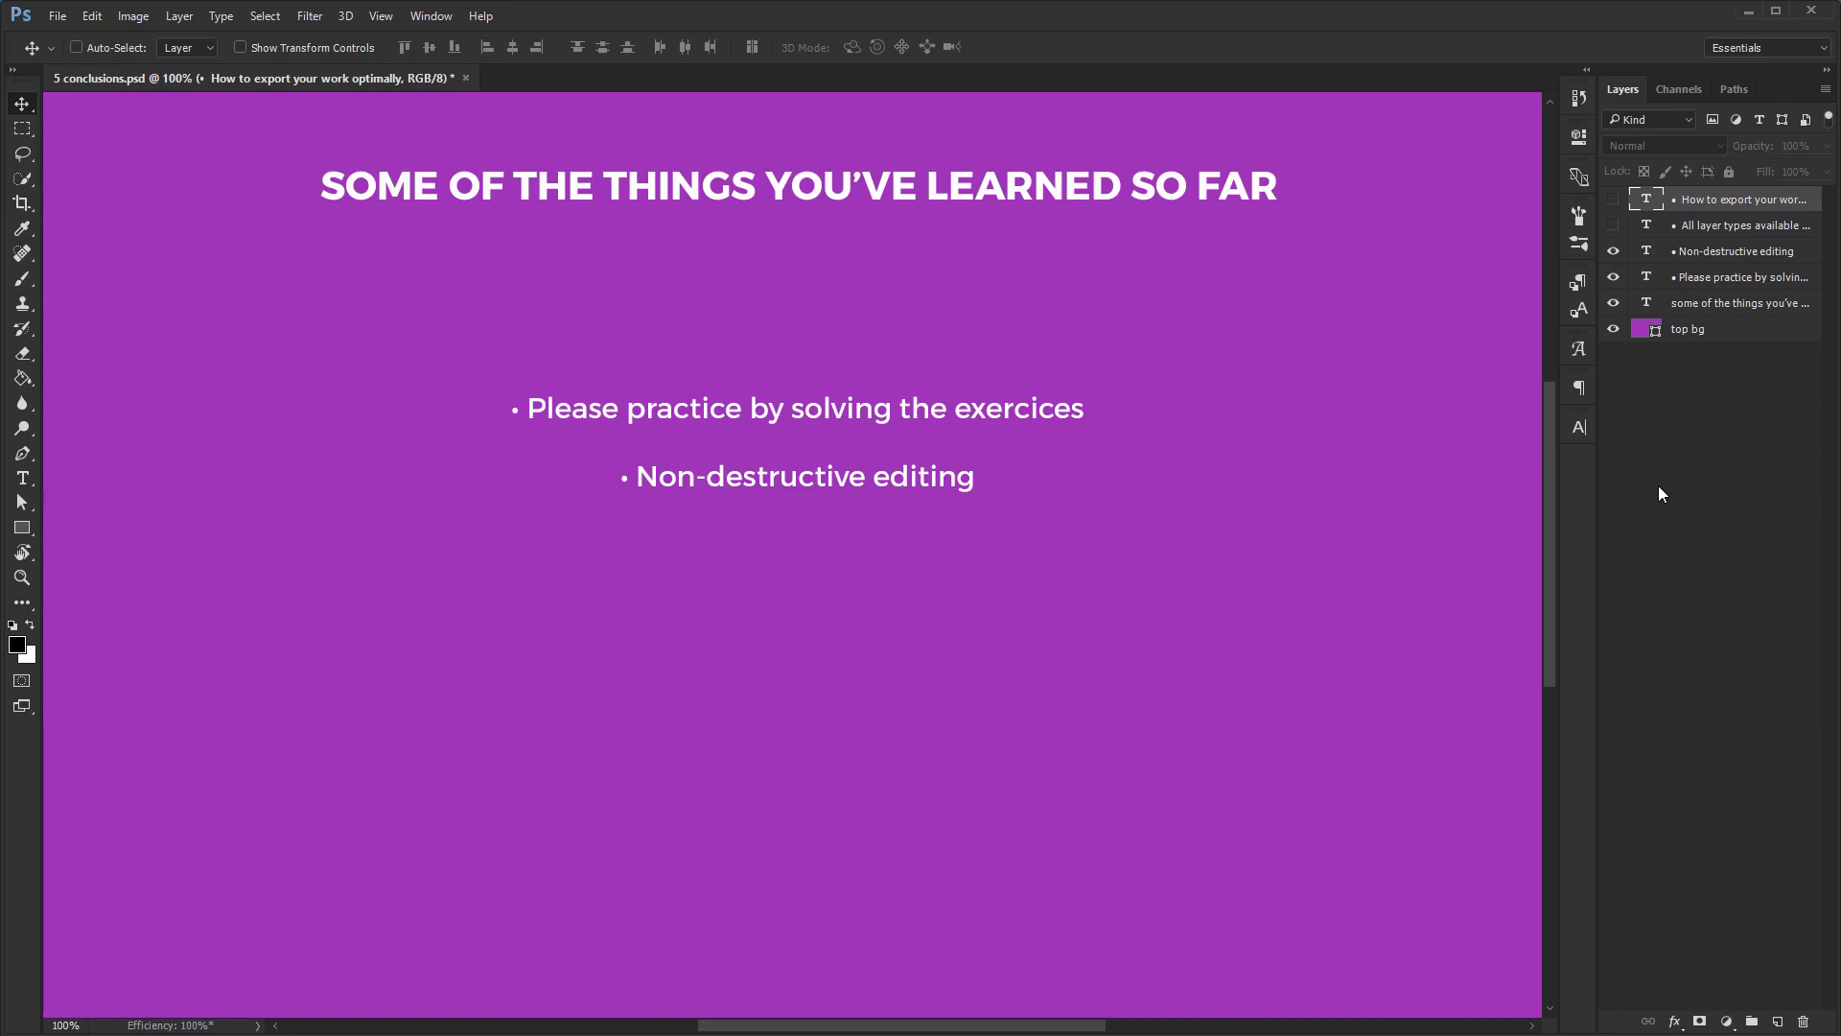
Reveal the 'All layer types available in Photoshop' and 'How to export your work optimally' bullets, then deselect layers
key(alt+bracketleft)
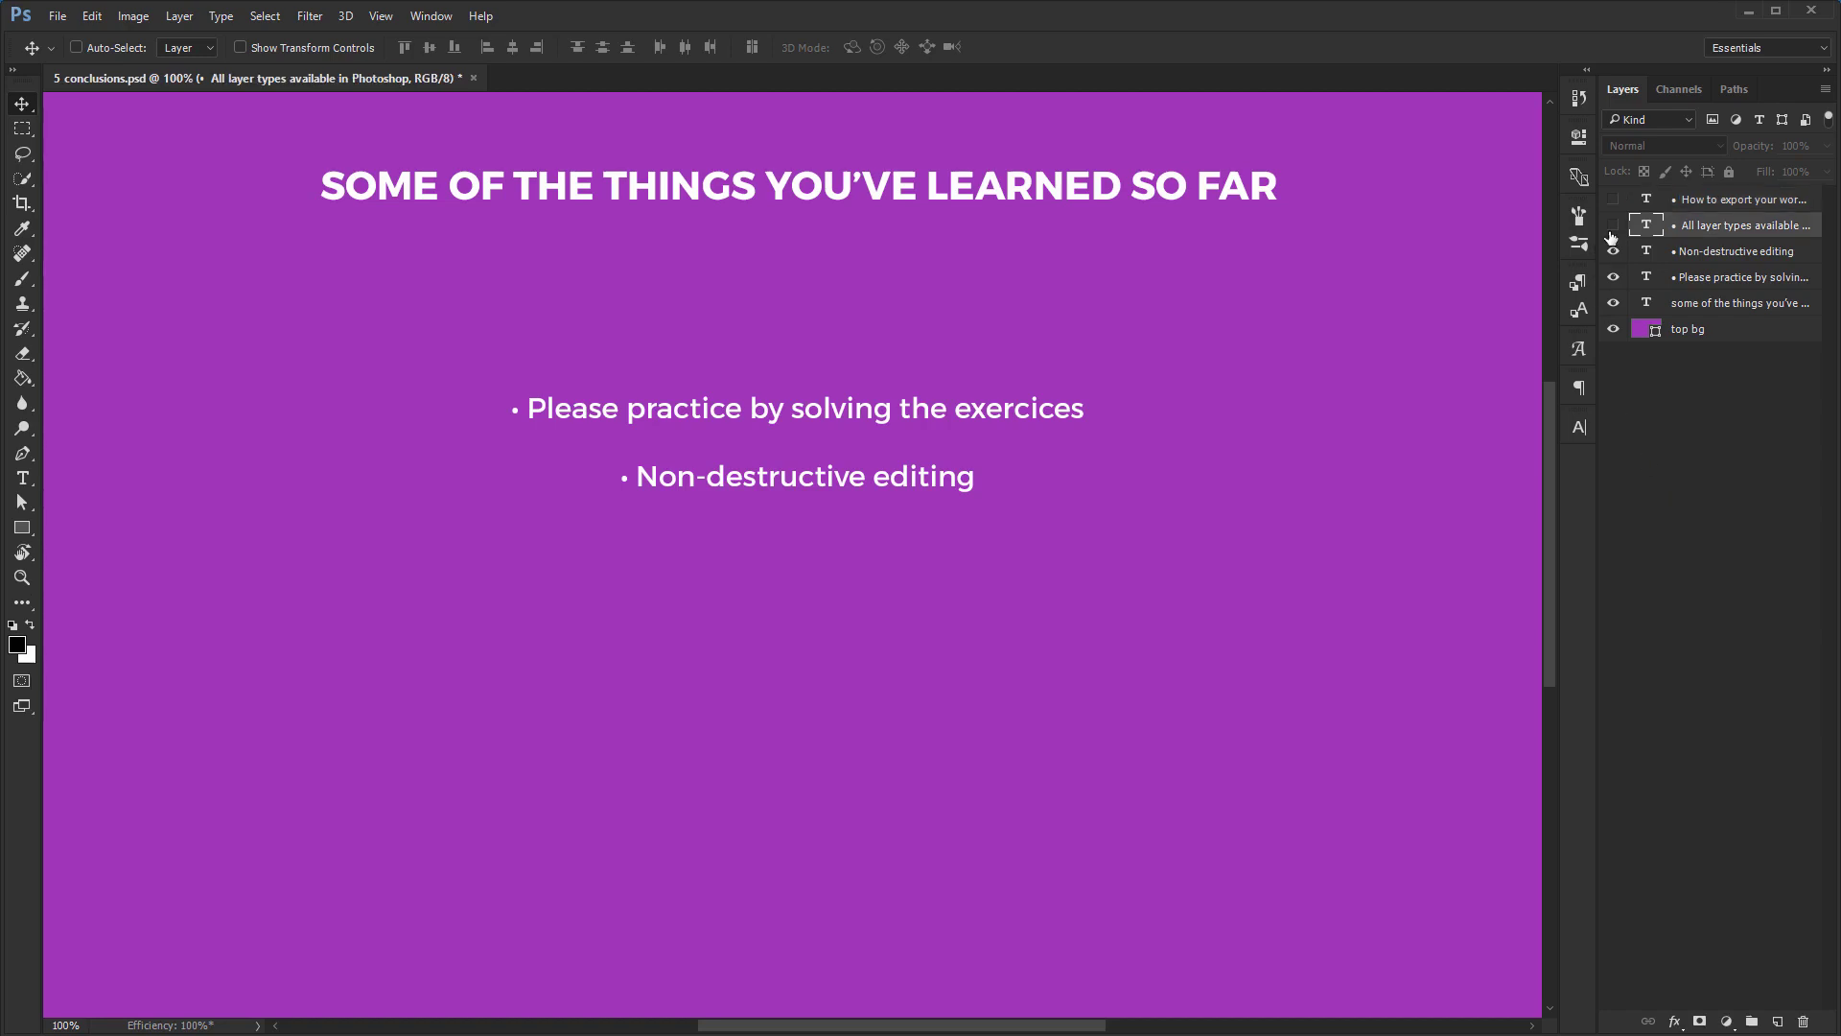
click(1613, 225)
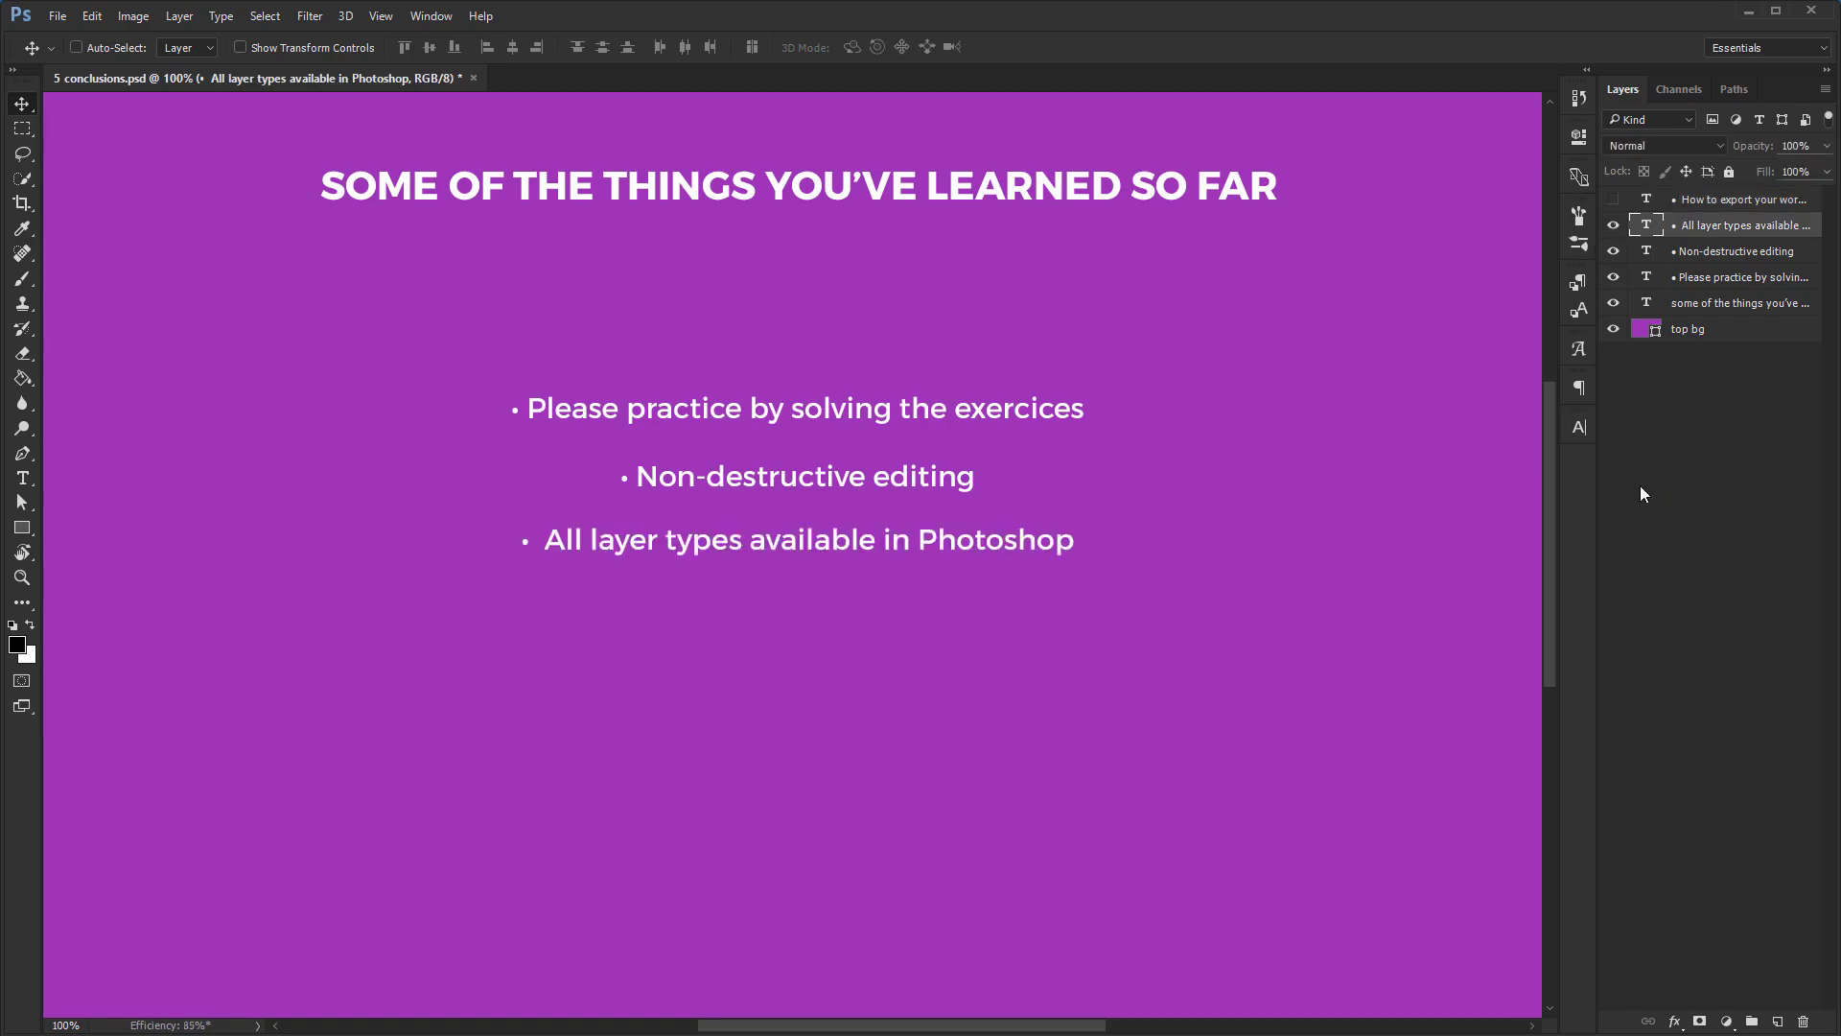
click(1615, 201)
click(1678, 587)
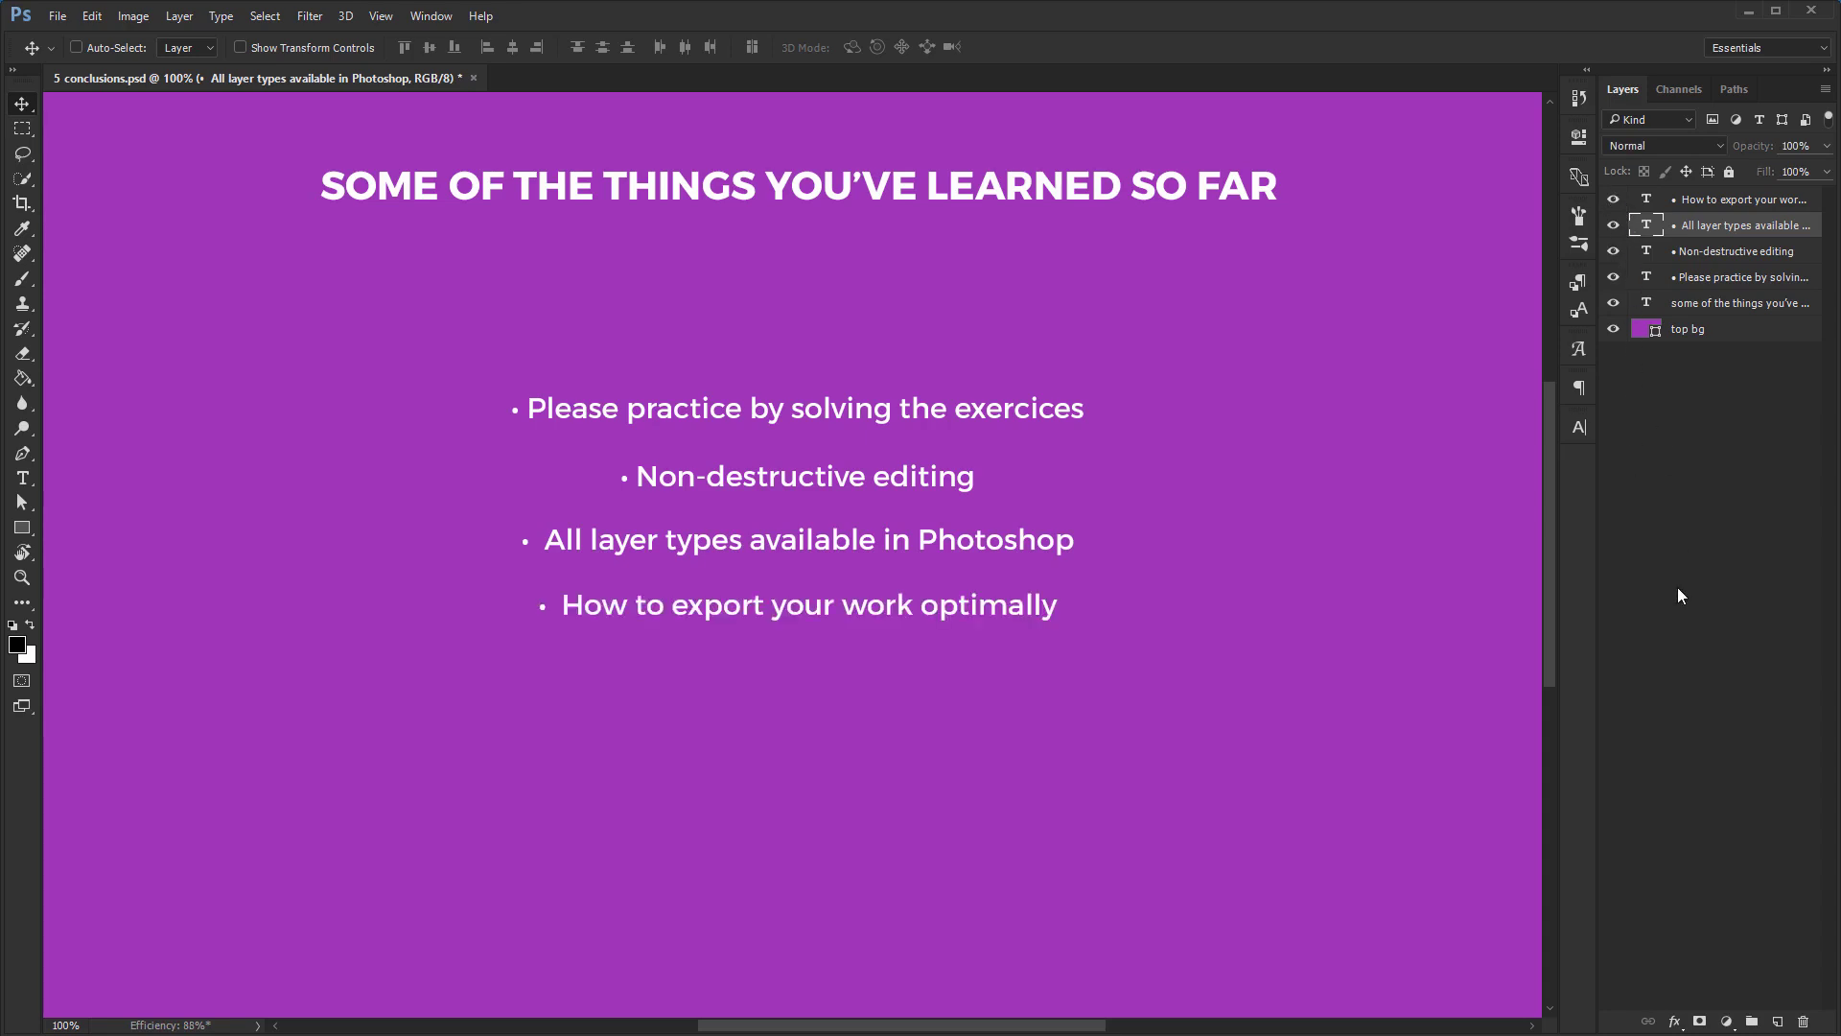